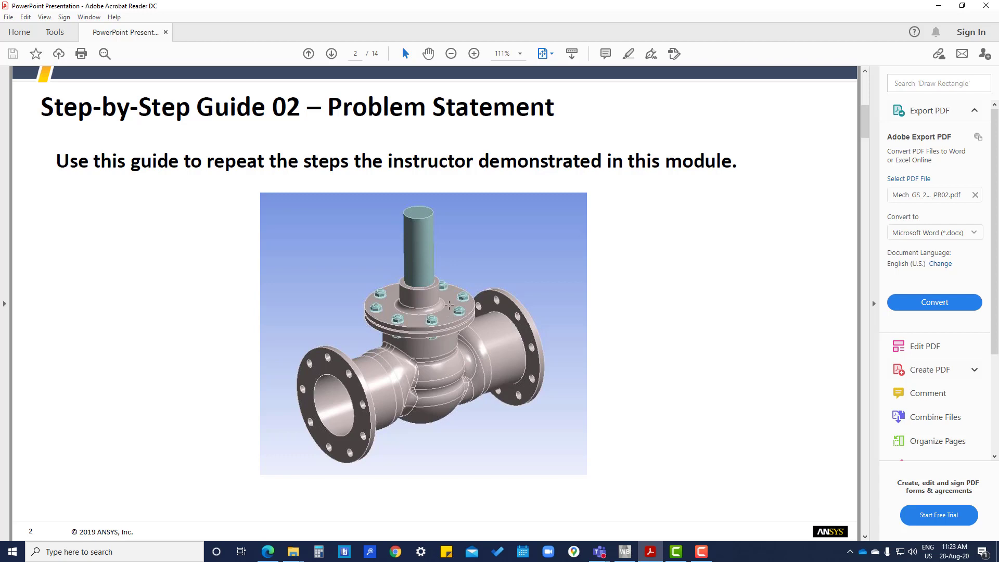
- Open the Globe_Valve_SS02_Start.wbpj project in ANSYS Workbench
left_click(940, 7)
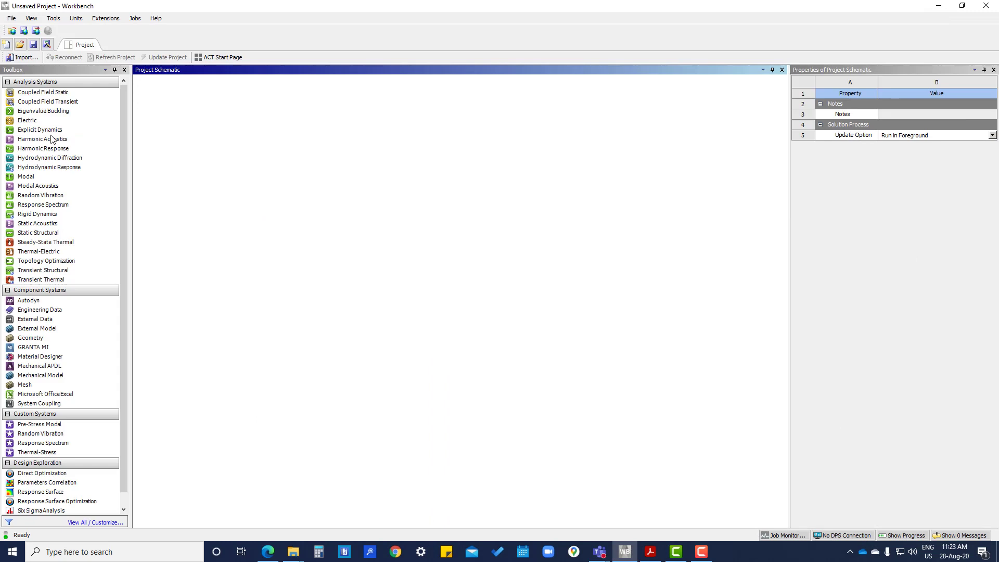
left_click(11, 18)
left_click(99, 120)
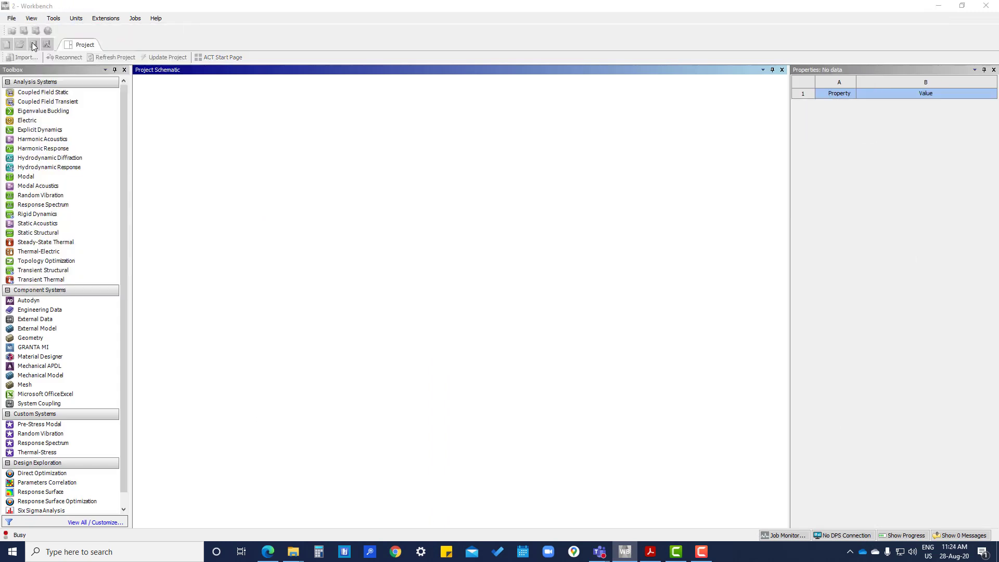
left_click(159, 122)
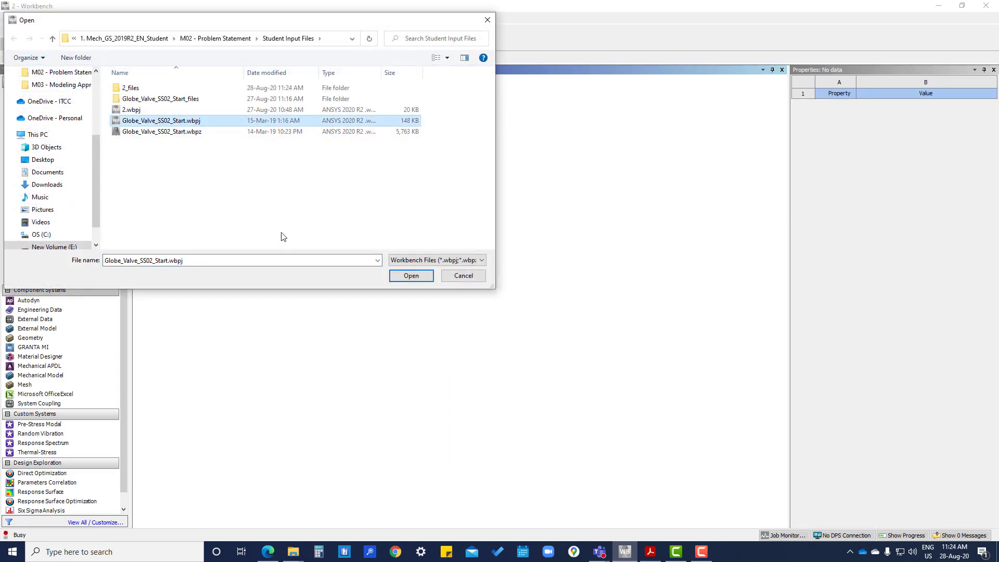
left_click(416, 281)
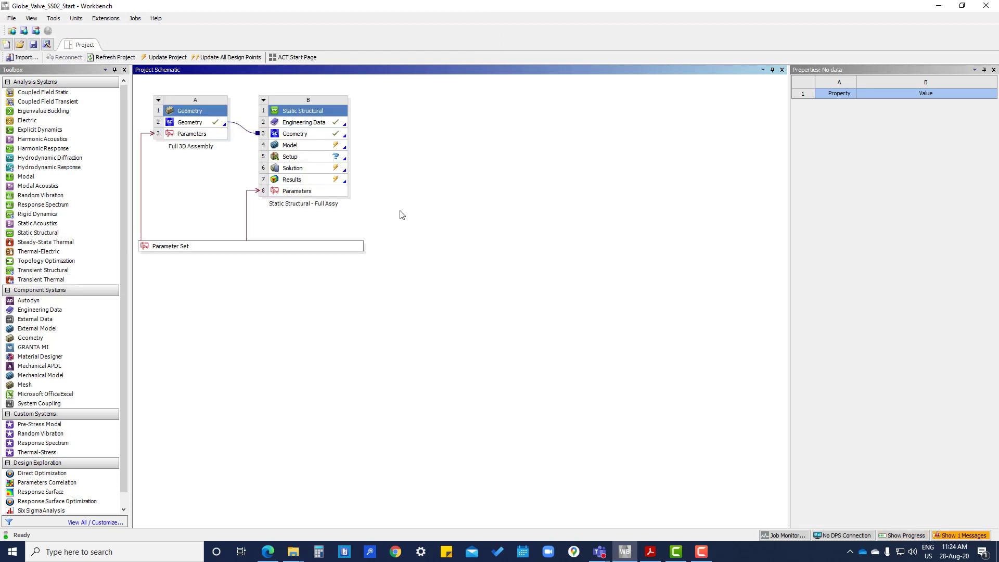
- Launch Mechanical from the Static Structural Model cell and expand Geometry to list the parts
double_click(305, 149)
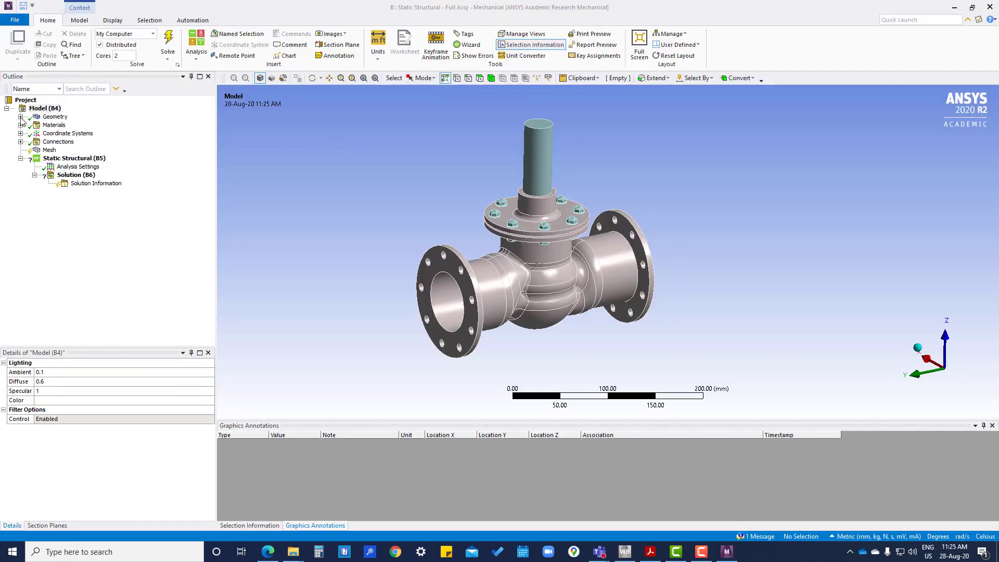
left_click(21, 117)
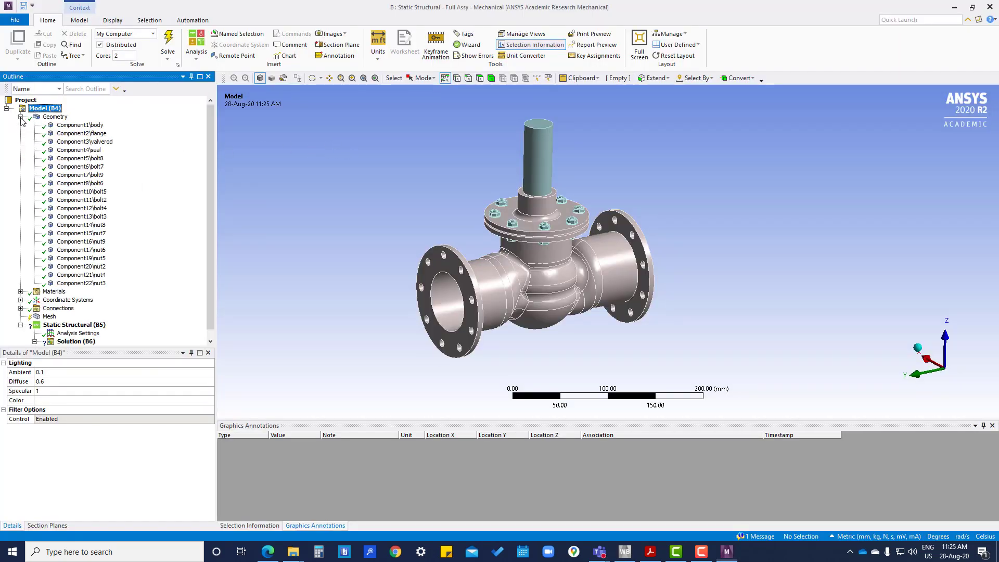
- Inspect the valve body, flange, bolt9, seal and nut3 details and materials
left_click(78, 127)
left_click(78, 134)
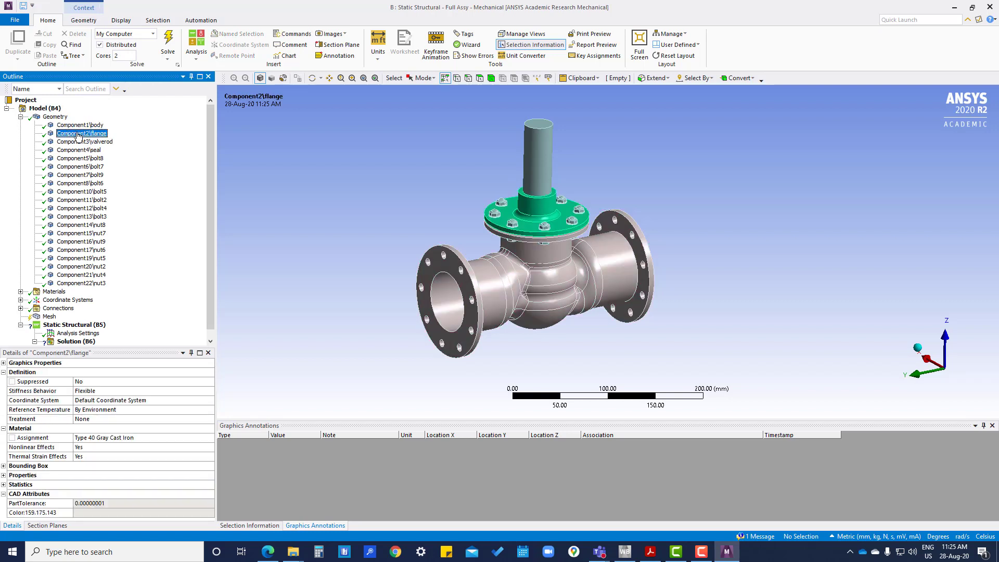
left_click(78, 142)
left_click(78, 150)
left_click(78, 158)
left_click(77, 175)
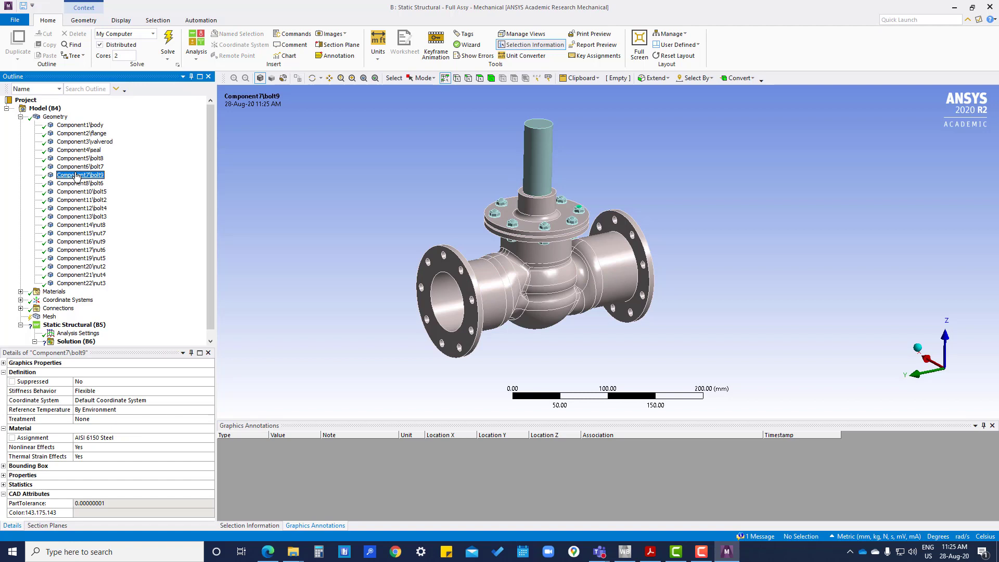
left_click(78, 150)
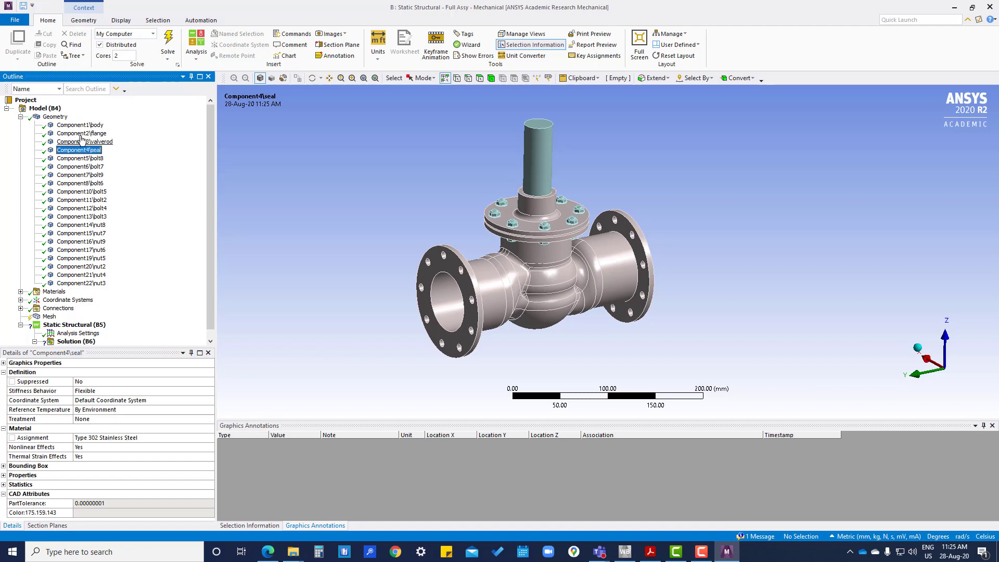
left_click(81, 284)
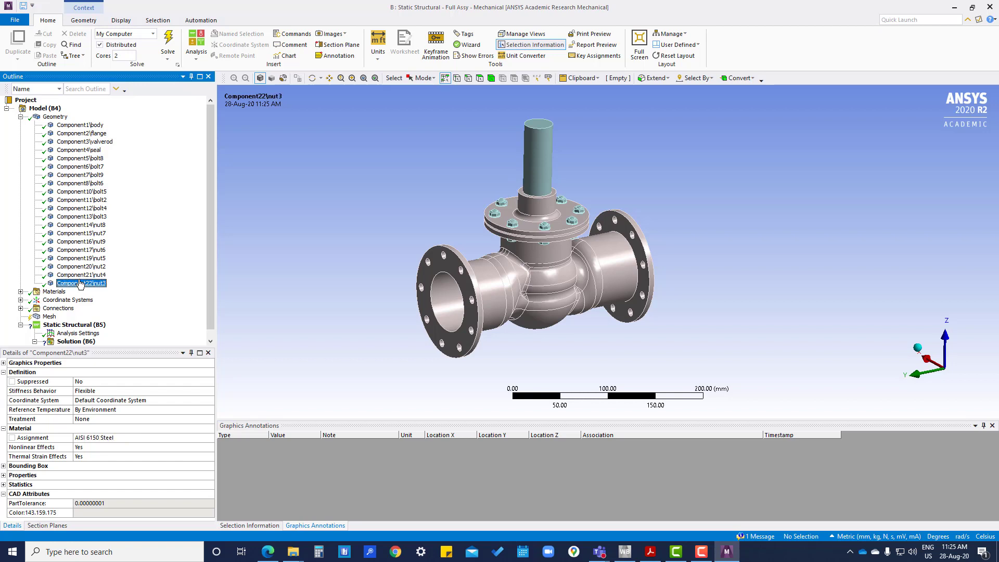
left_click(96, 127)
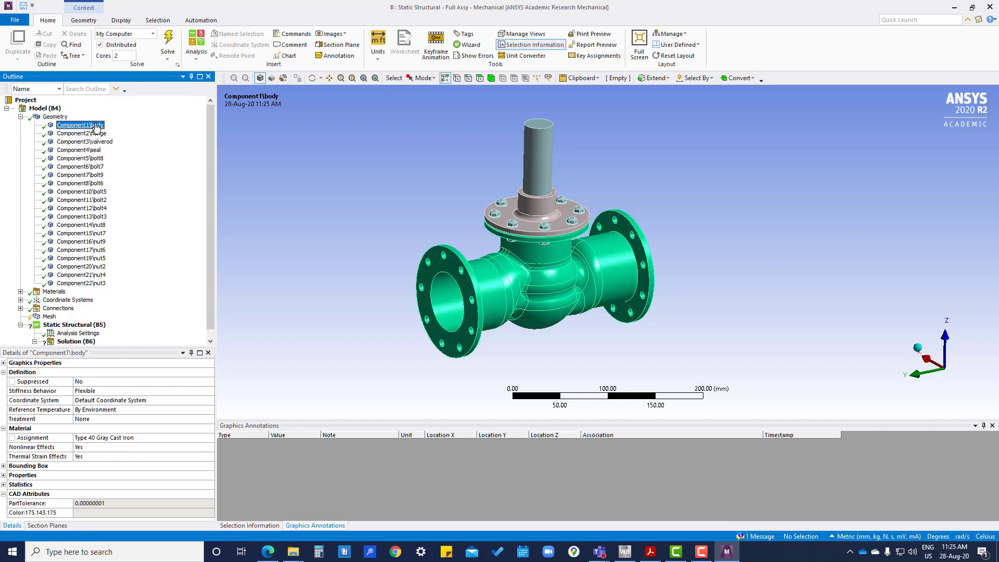
- Select bolt8, nut8, bolt3 and bolt4 together in the Outline
left_click(80, 284)
left_click(92, 125)
left_click(85, 284, "shift")
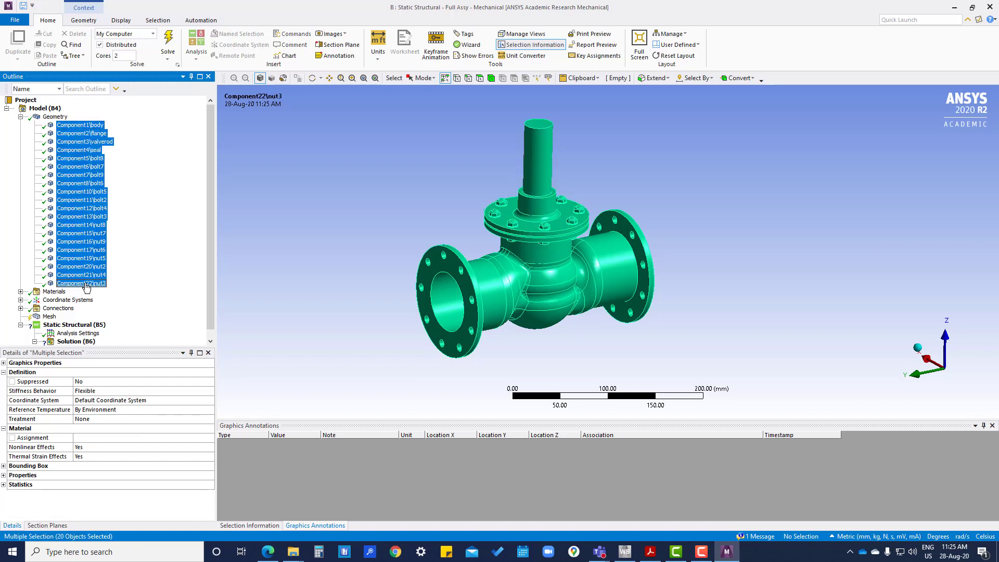
left_click(76, 162)
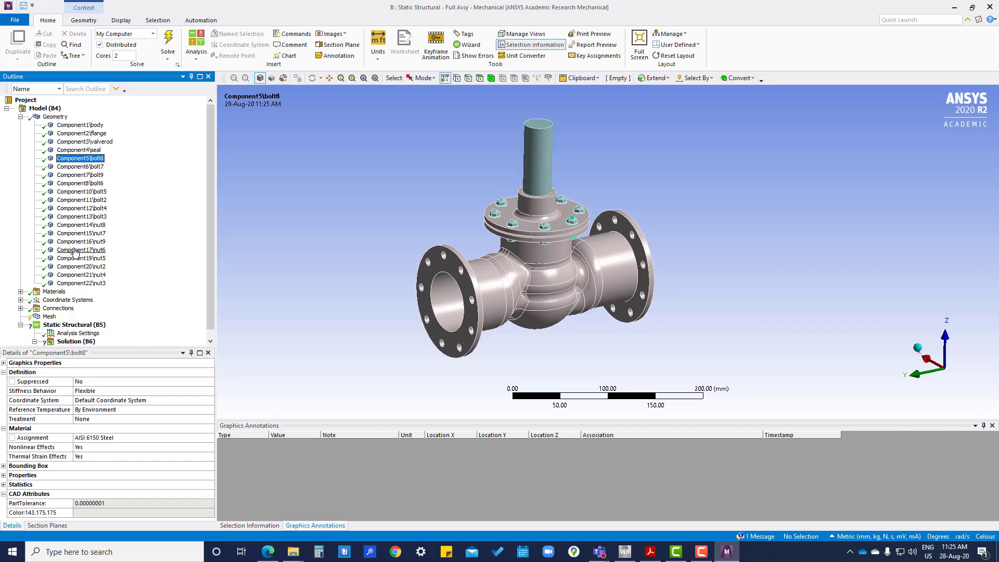
left_click(78, 224, "ctrl")
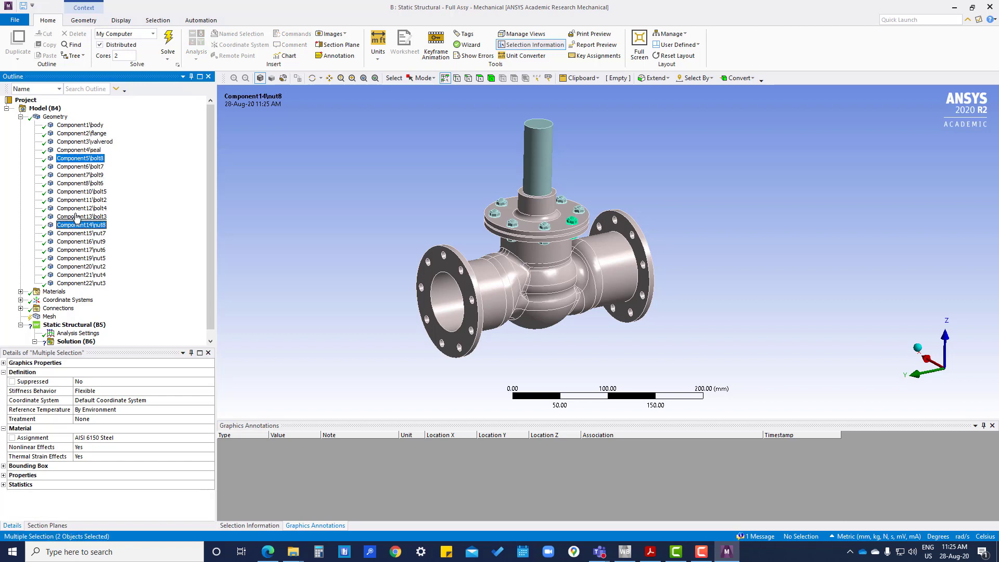
left_click(77, 216, "ctrl")
left_click(79, 208, "ctrl")
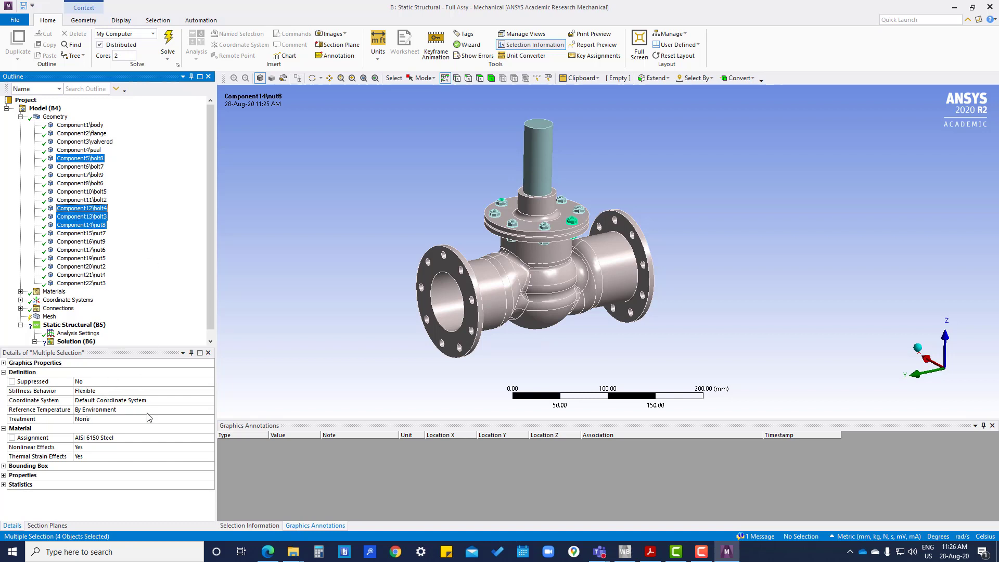
- Review the material list for these parts, leaving them as AISI 6150 Steel
left_click(196, 438)
left_click(211, 438)
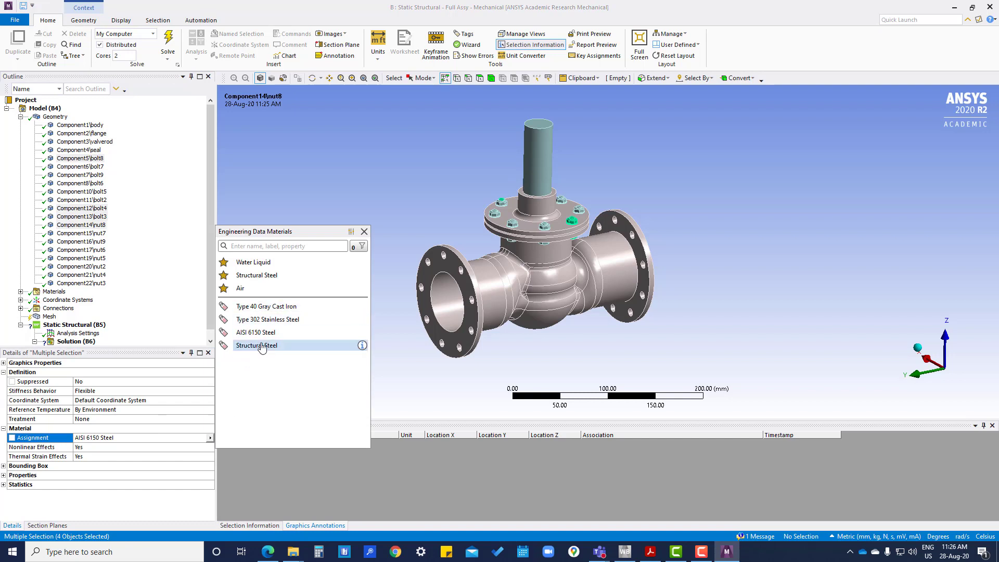
left_click(125, 182)
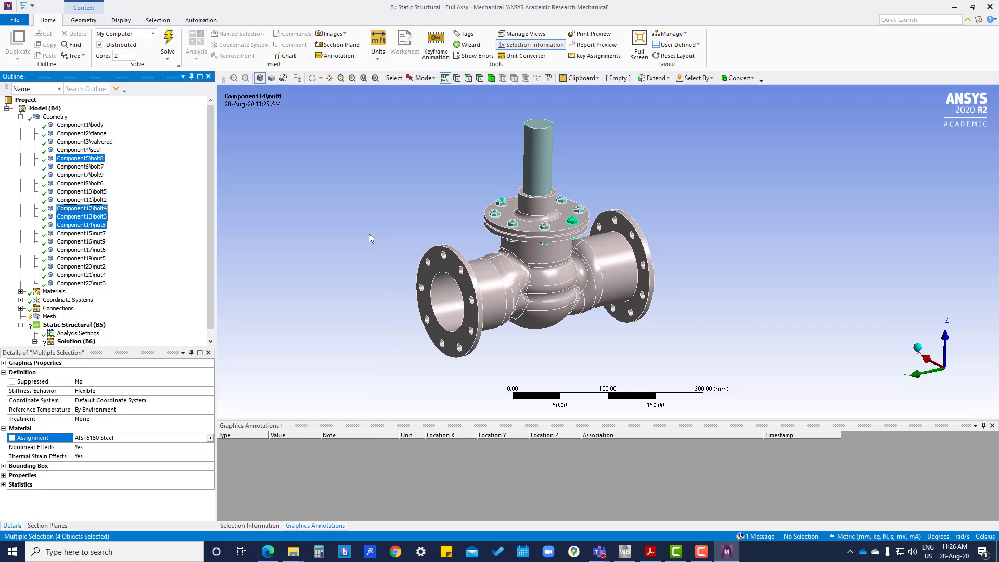
left_click(565, 223)
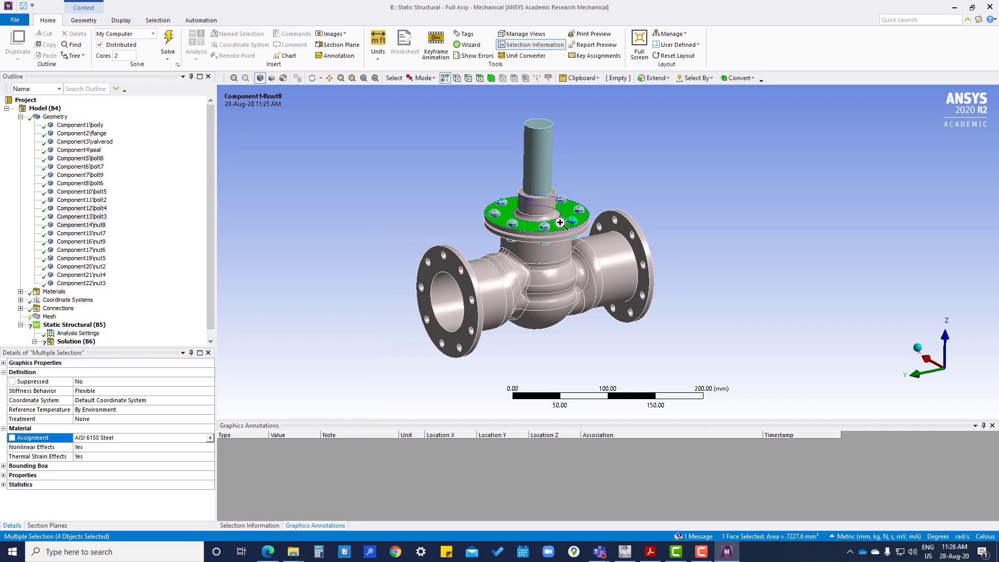
right_click(560, 224)
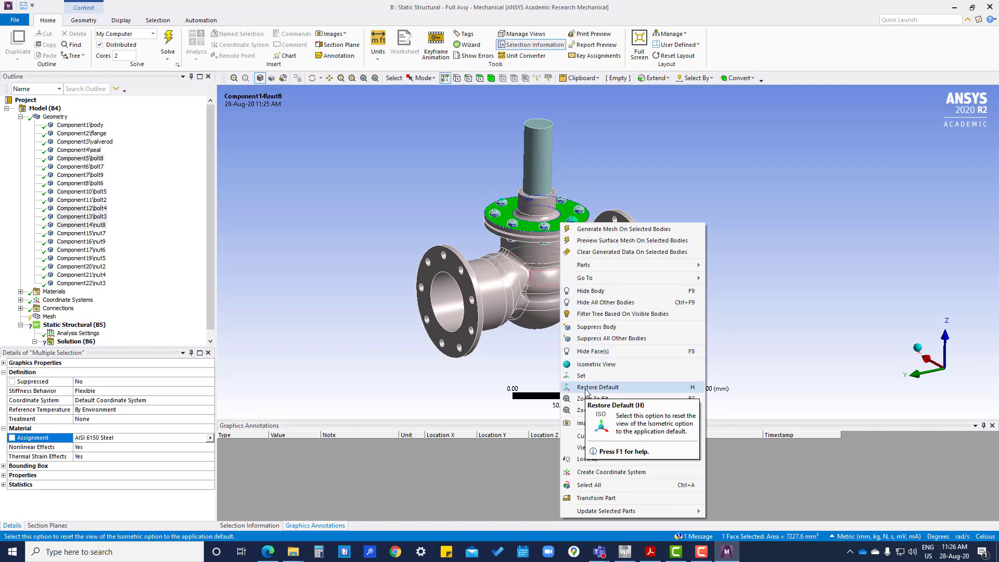
left_click(608, 292)
left_click(533, 151)
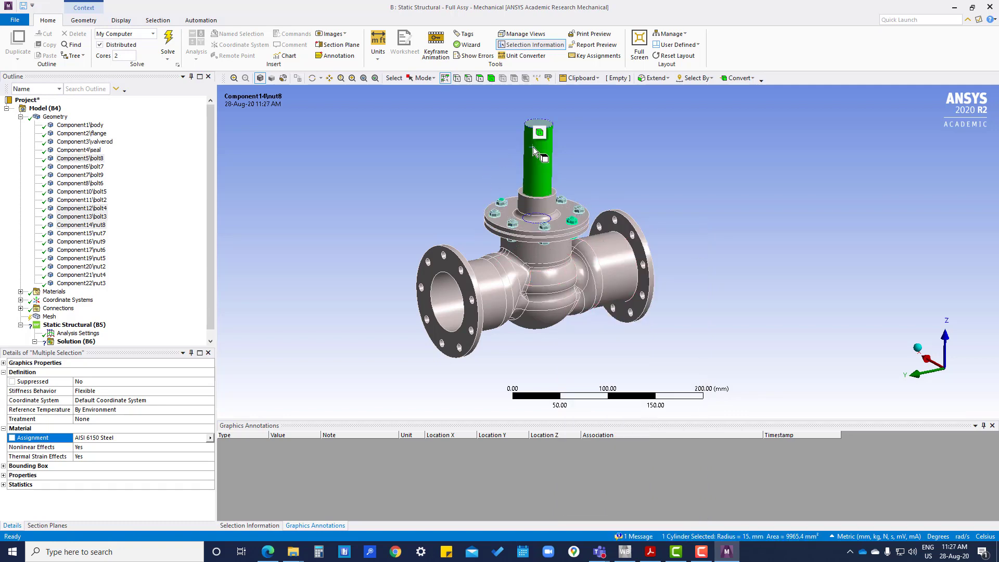
right_click(536, 160)
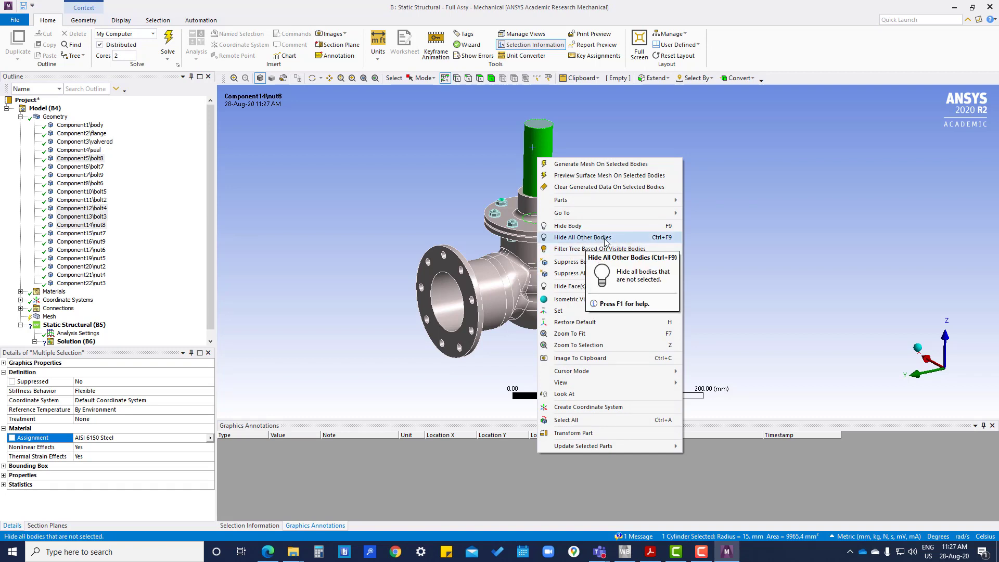
left_click(654, 239)
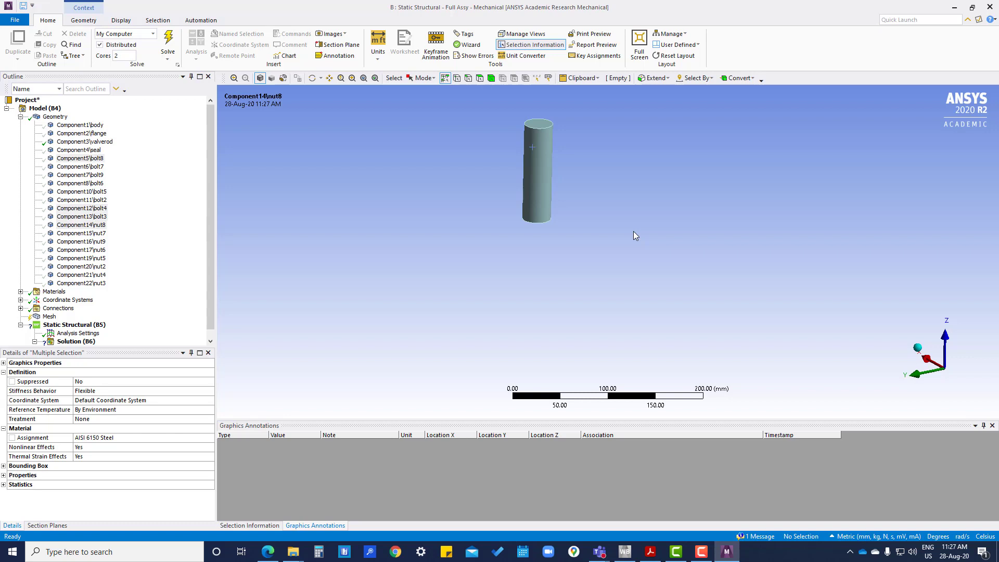
key("shift+F9")
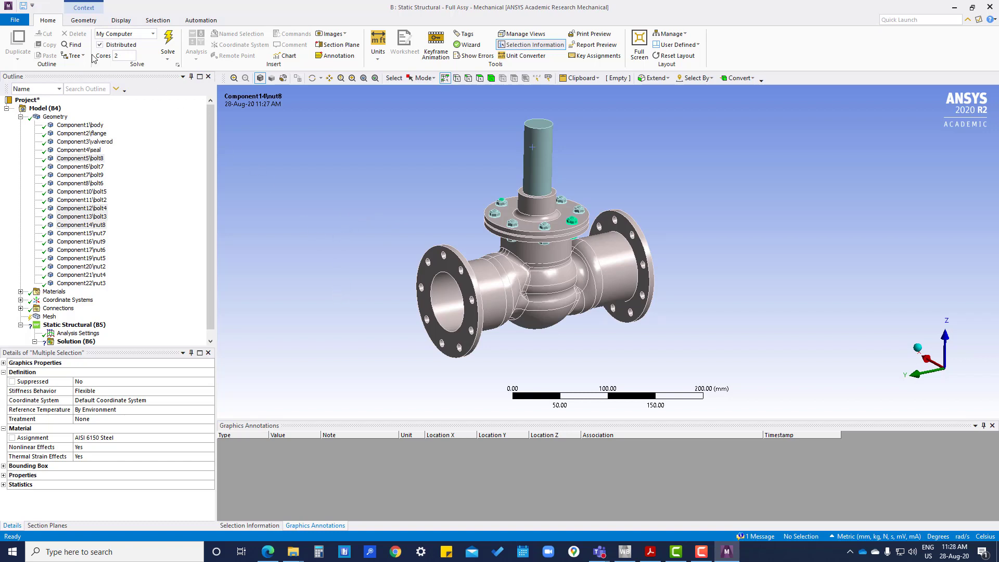
left_click(84, 20)
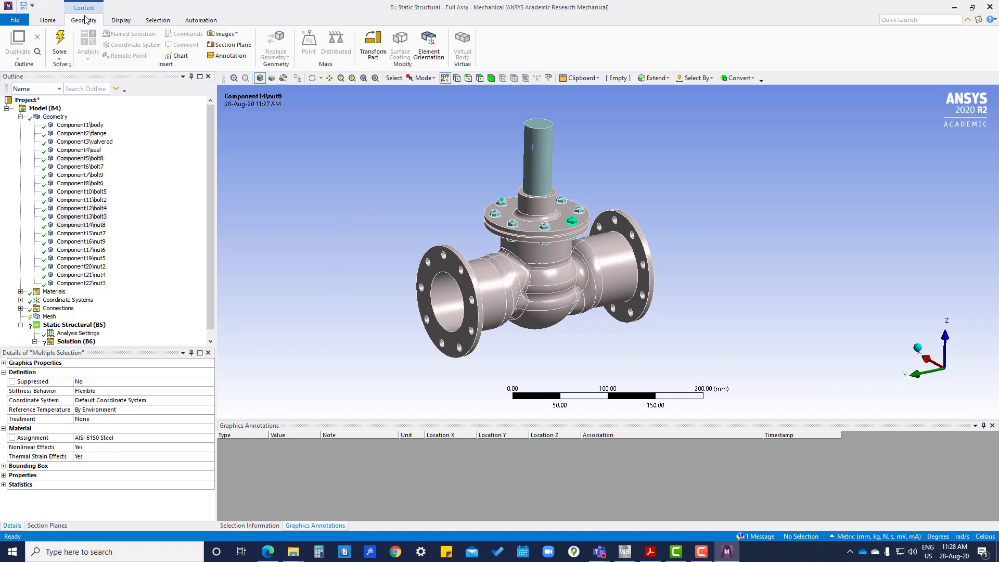
left_click(121, 20)
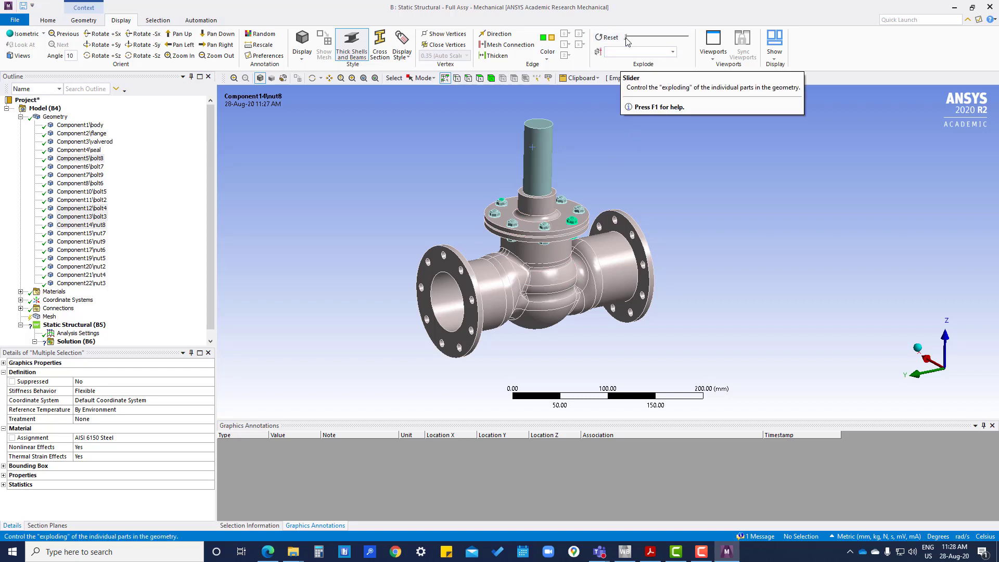
left_click_drag(628, 41, 663, 41)
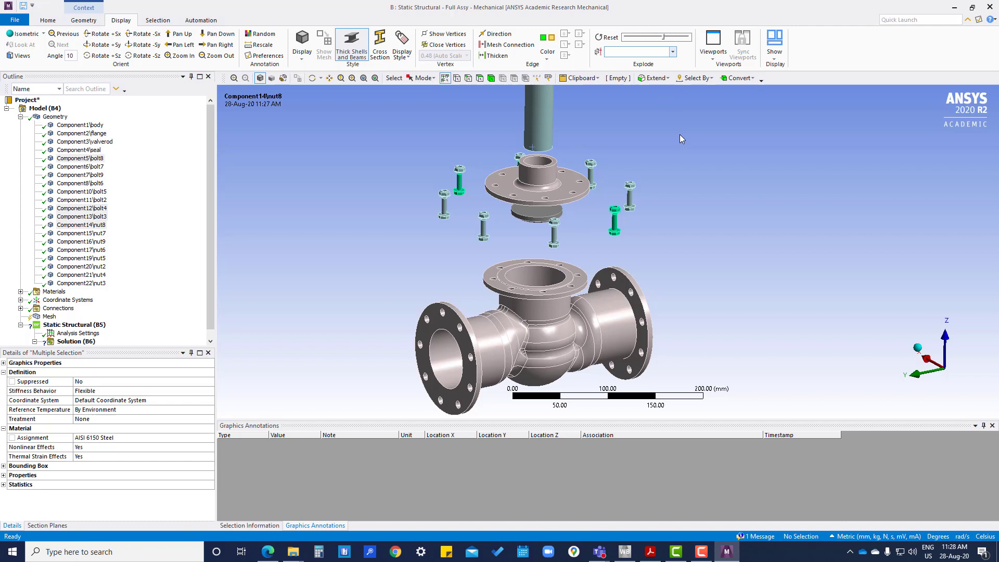
left_click(527, 212)
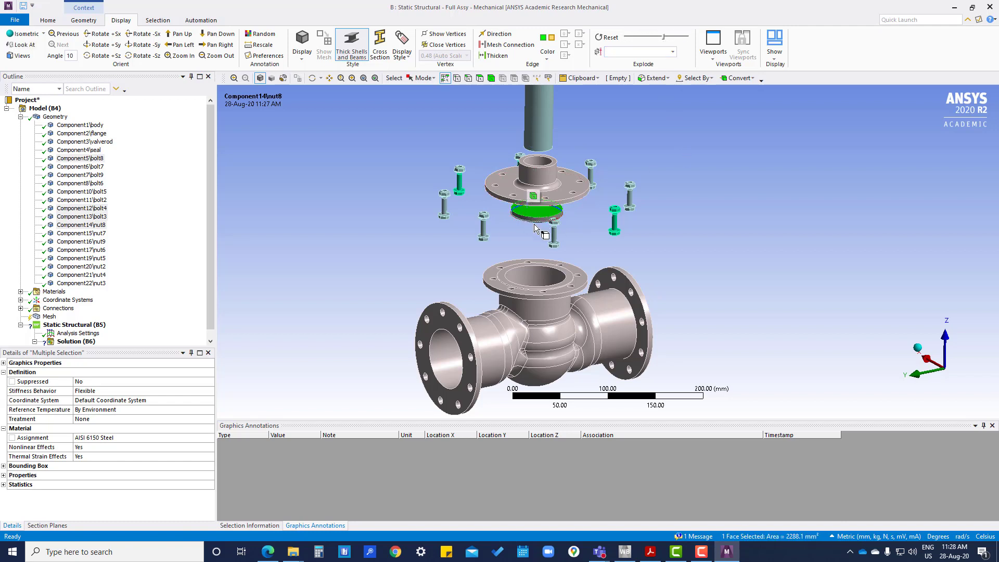
left_click(537, 218)
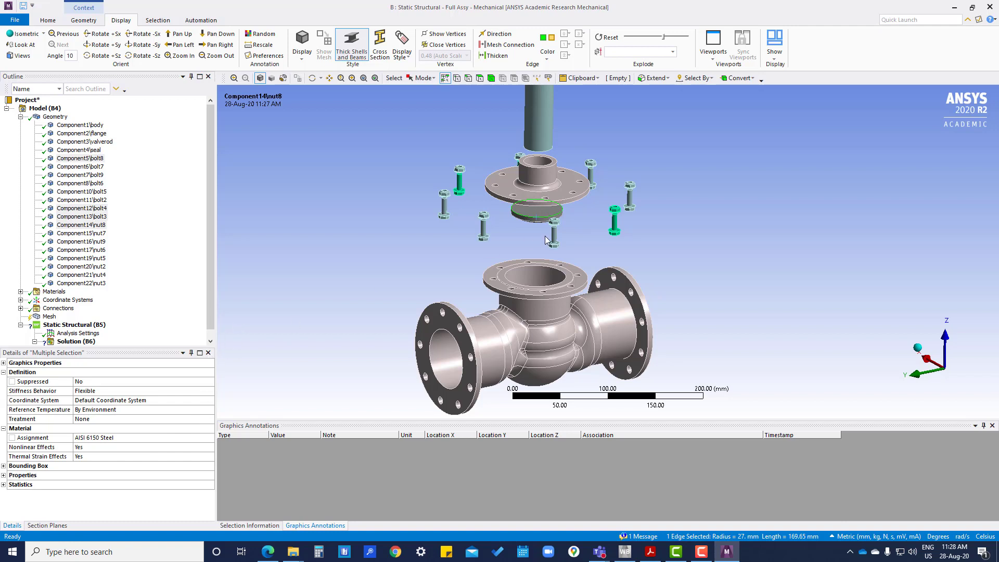
left_click(542, 215)
left_click(710, 167)
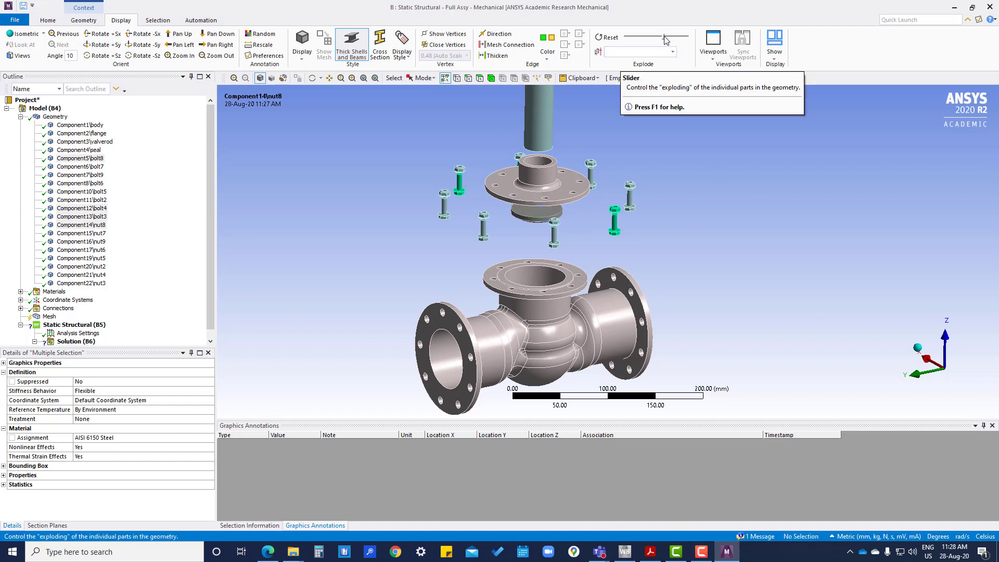
- Reassemble the exploded valve, then set Y, X and Y axis views looking into the flange bore
left_click_drag(666, 40, 625, 39)
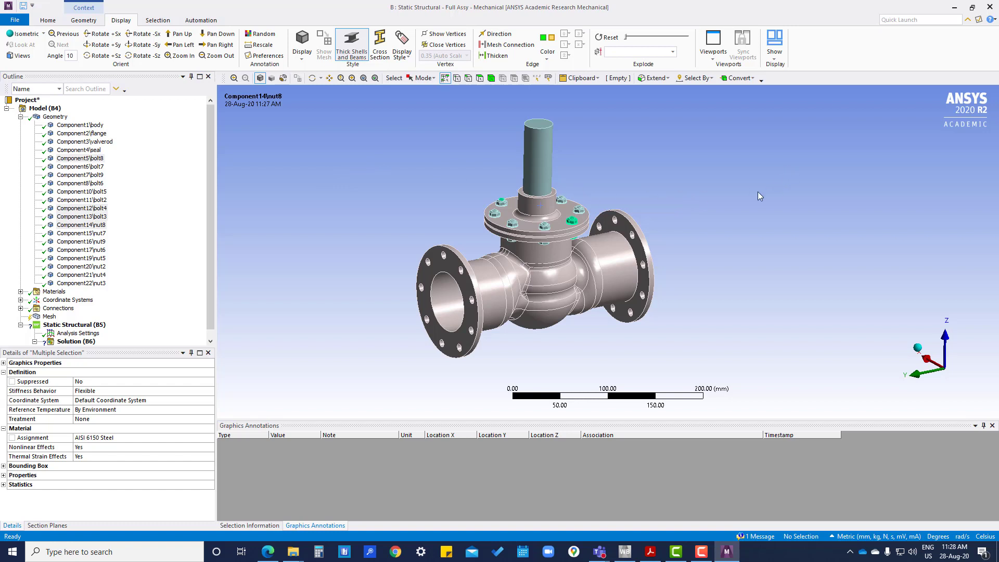
left_click(915, 381)
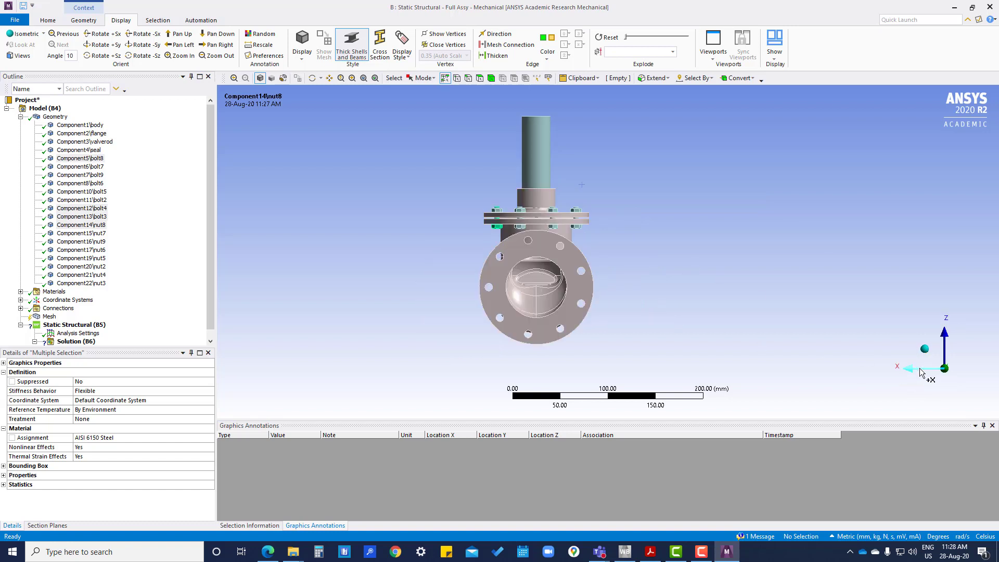
left_click(920, 370)
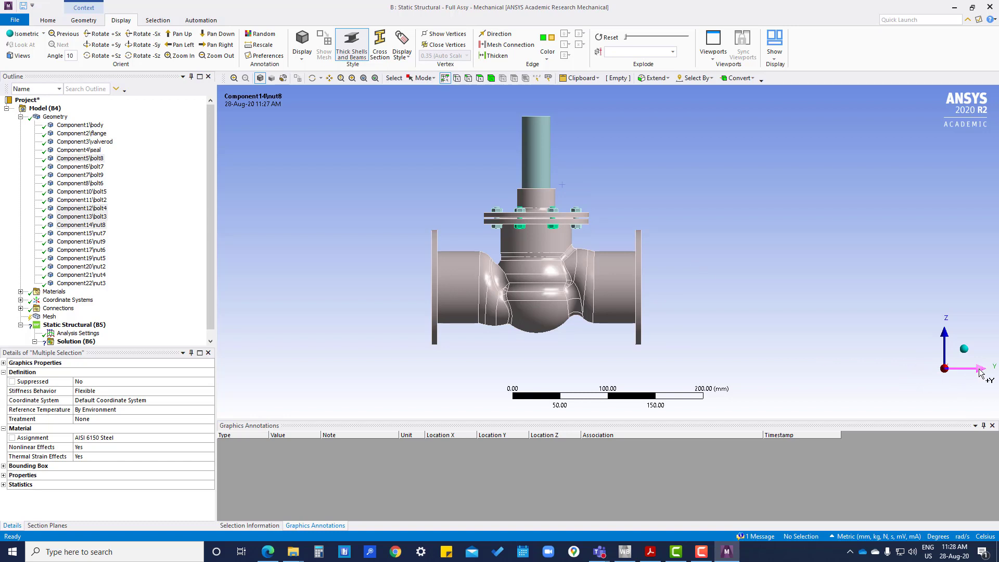
left_click(979, 370)
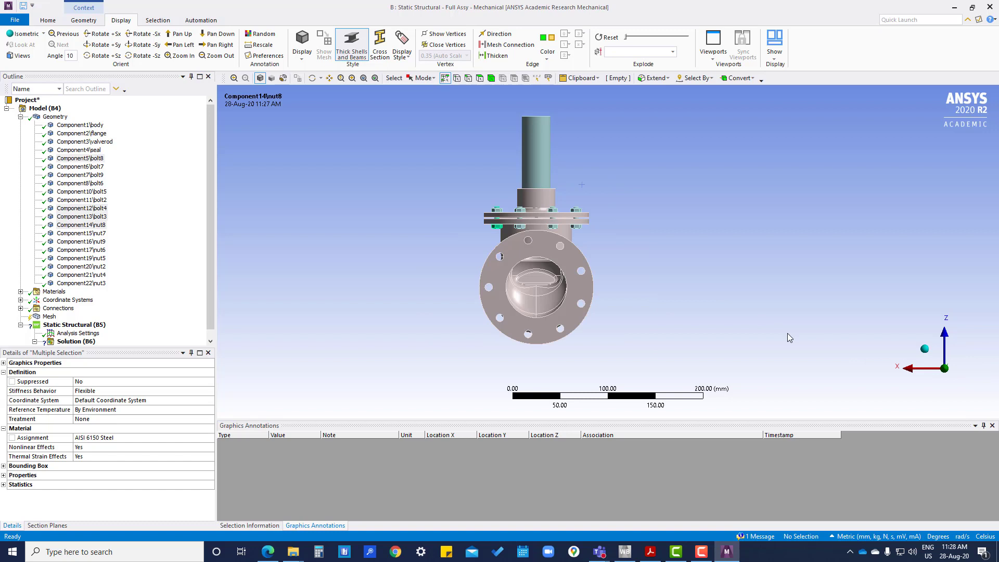
- Start a Section Plane from the Geometry tab and show the empty Section Planes list
left_click(84, 21)
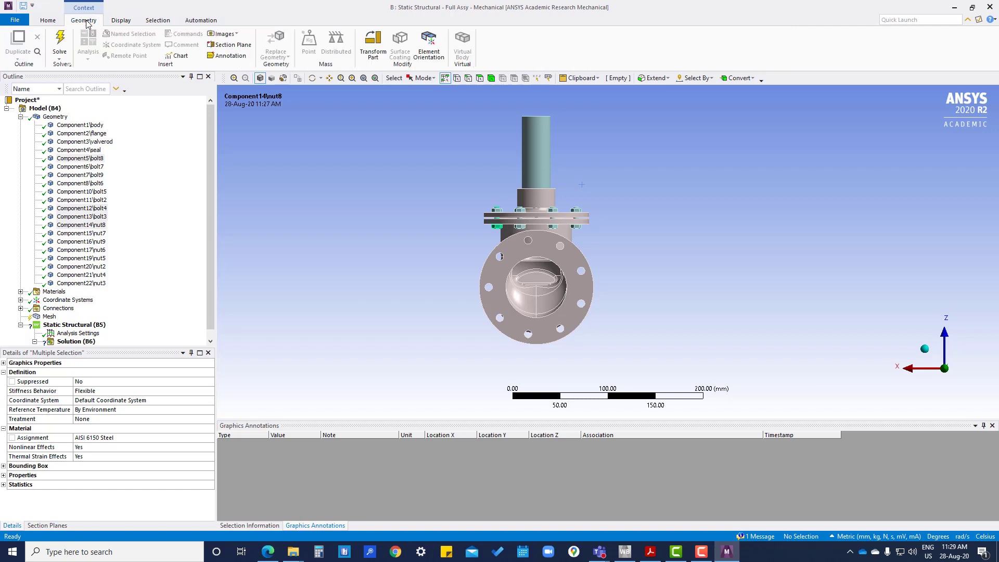
left_click(237, 46)
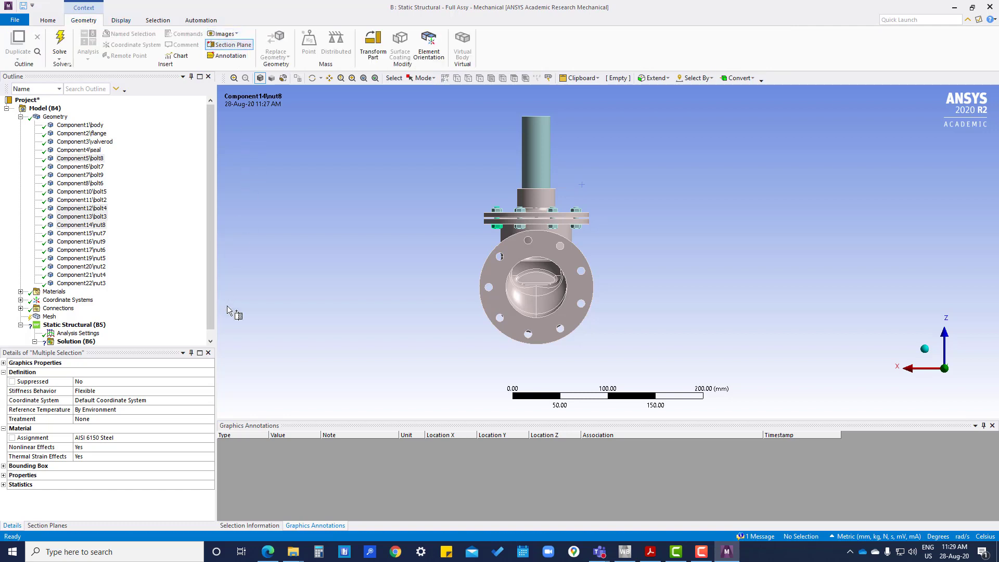
left_click(42, 525)
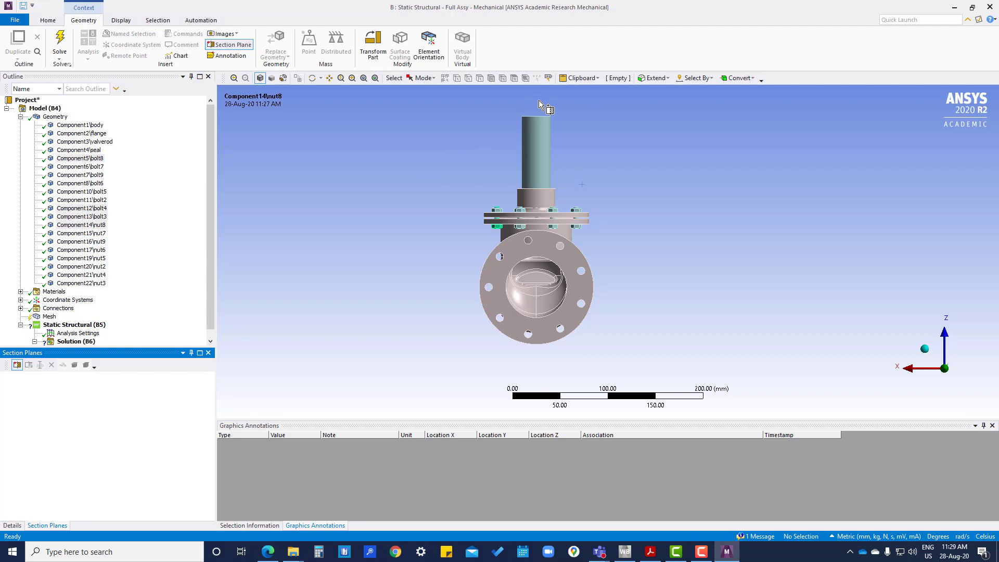
- Draw a vertical section line through the valve centre to create Section Plane1
left_click_drag(539, 100, 539, 116)
left_click_drag(541, 180, 536, 355)
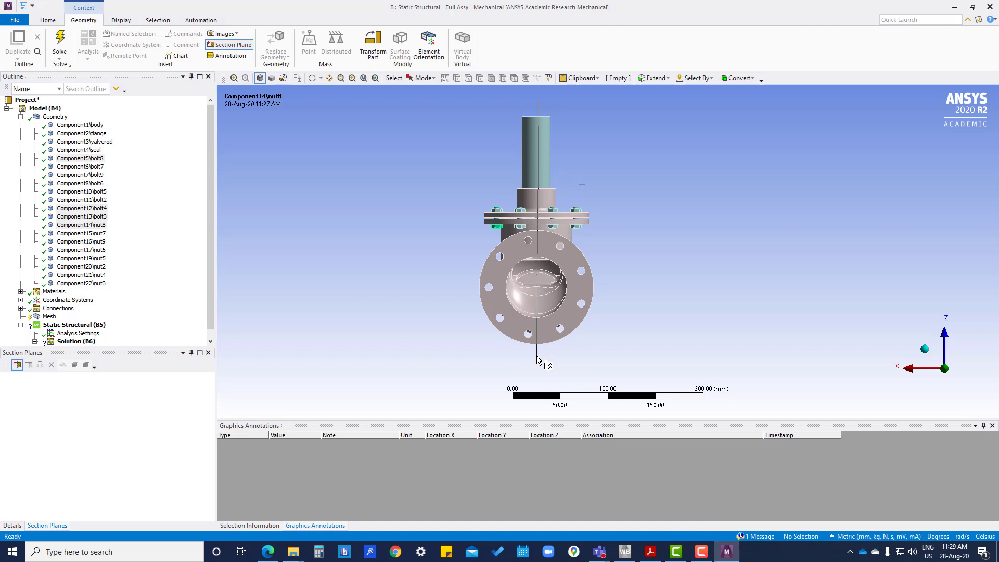
left_click_drag(536, 355, 536, 355)
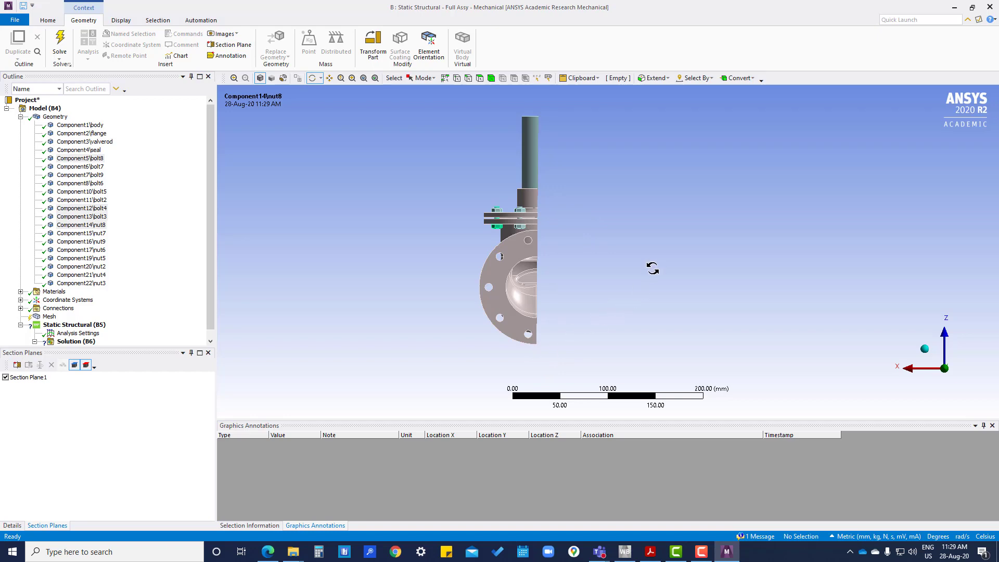
- Rotate and pan the cutaway to an angled view of the bore, seat and stem
left_click_drag(653, 267, 545, 317)
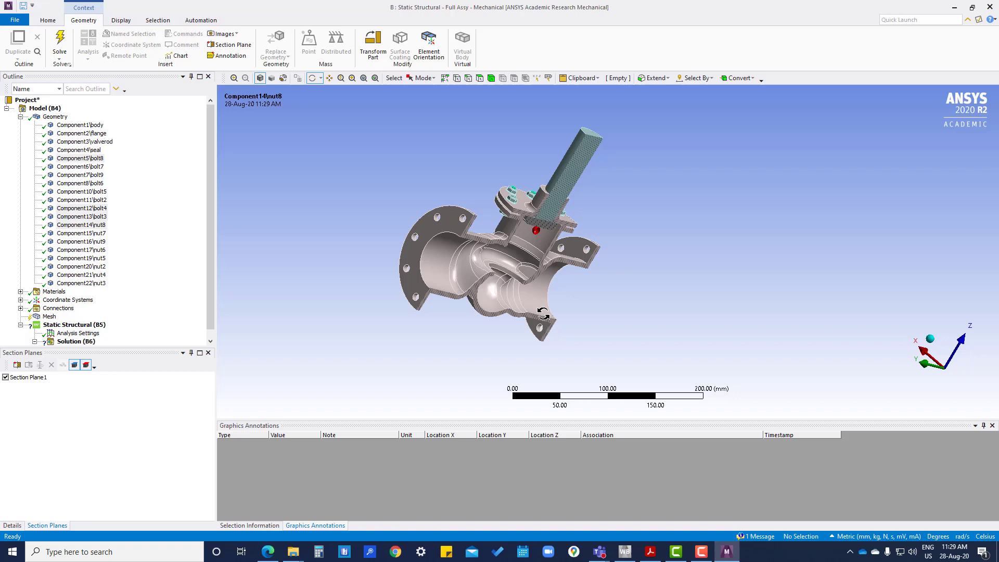
left_click_drag(640, 214, 664, 254)
left_click(941, 364)
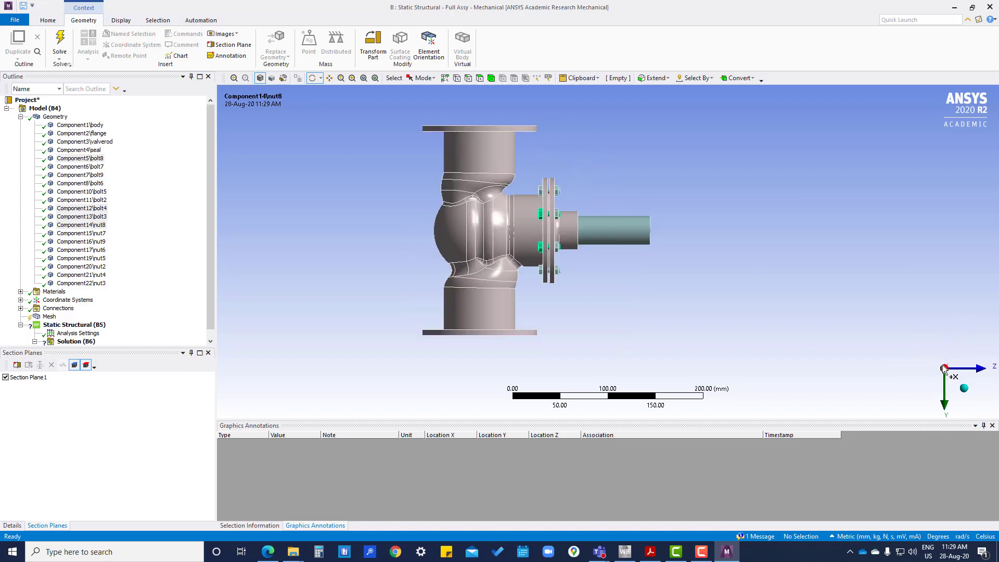
left_click(964, 388)
left_click_drag(740, 344, 904, 219)
left_click_drag(526, 237, 557, 215)
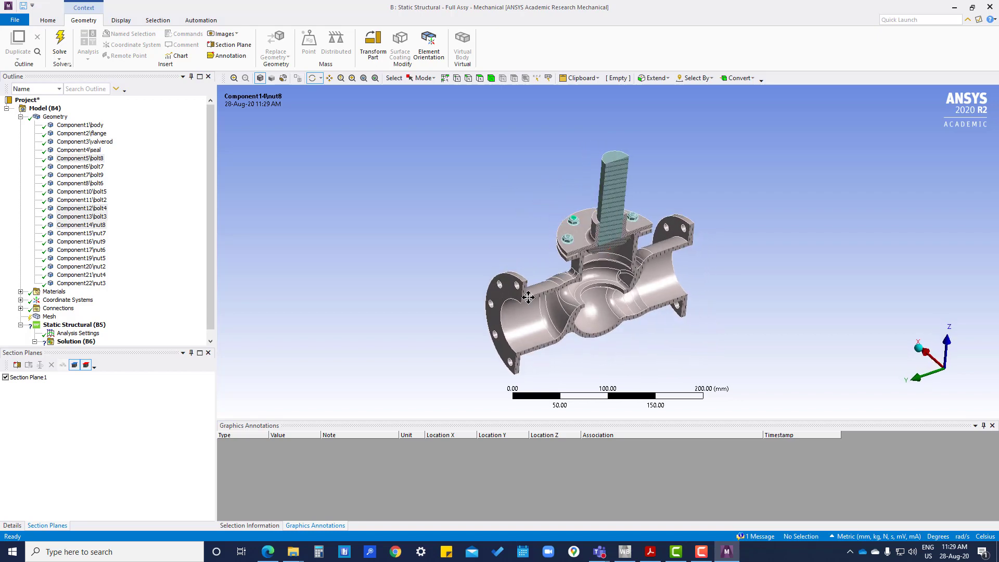
left_click_drag(529, 297, 548, 307)
middle_click_drag(541, 250, 458, 152, "ctrl")
left_click(479, 78)
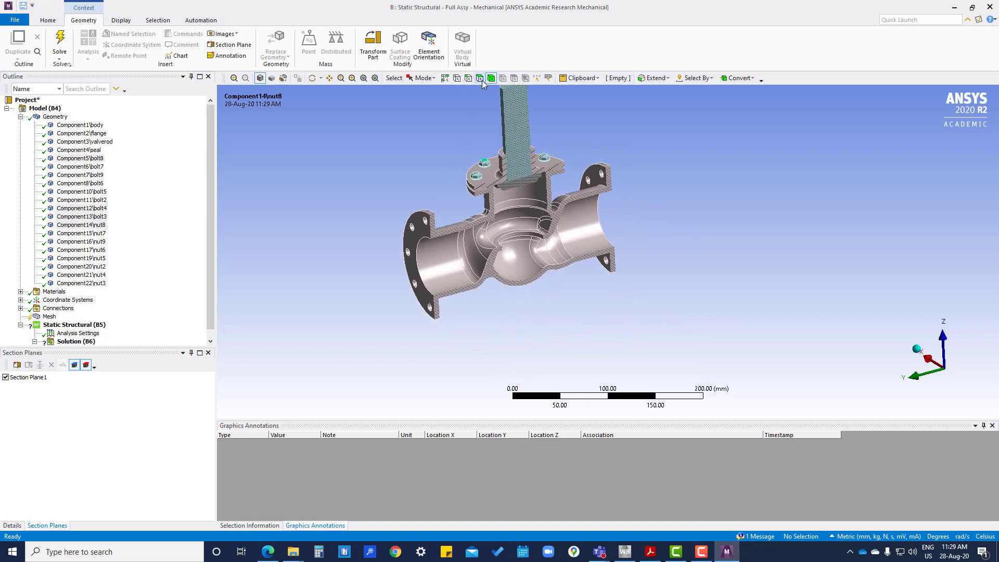
left_click(445, 251)
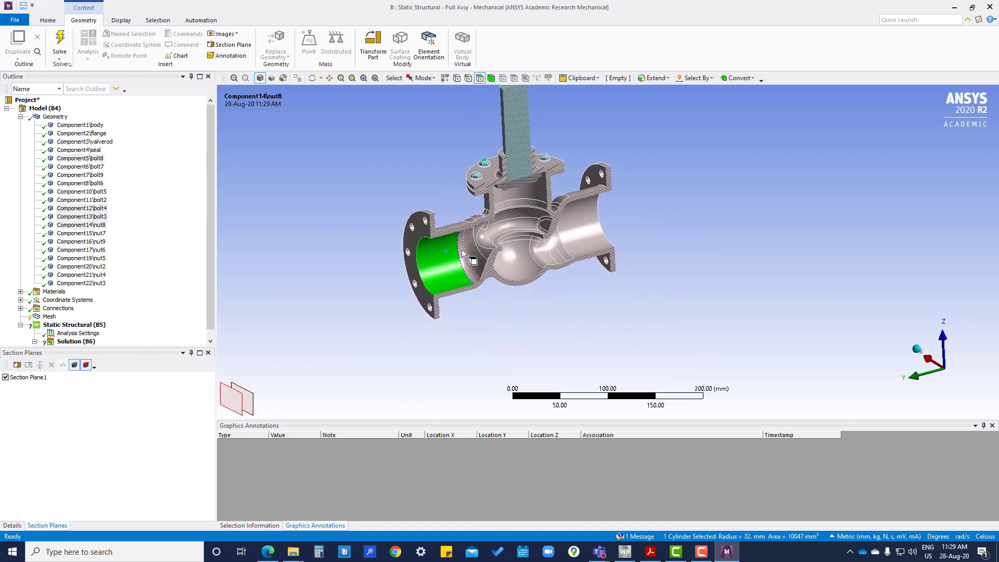
left_click(461, 249, "ctrl")
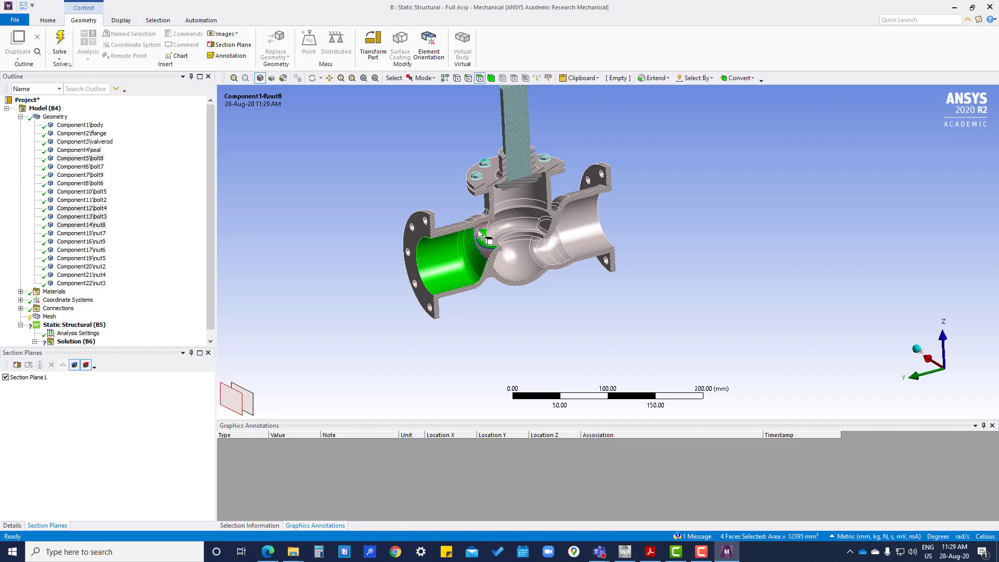
left_click(485, 226, "ctrl")
left_click(499, 233, "ctrl")
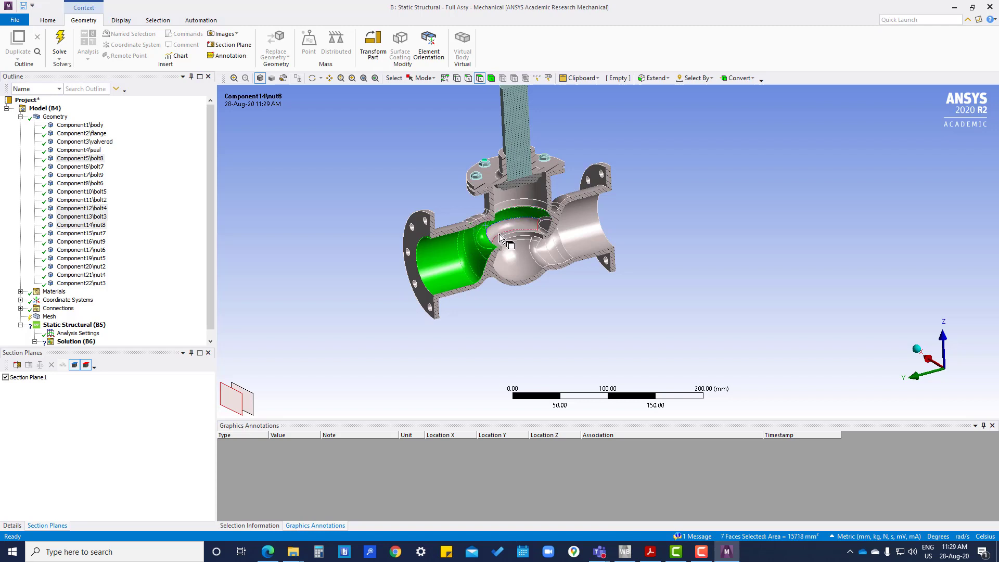
left_click(507, 238, "ctrl")
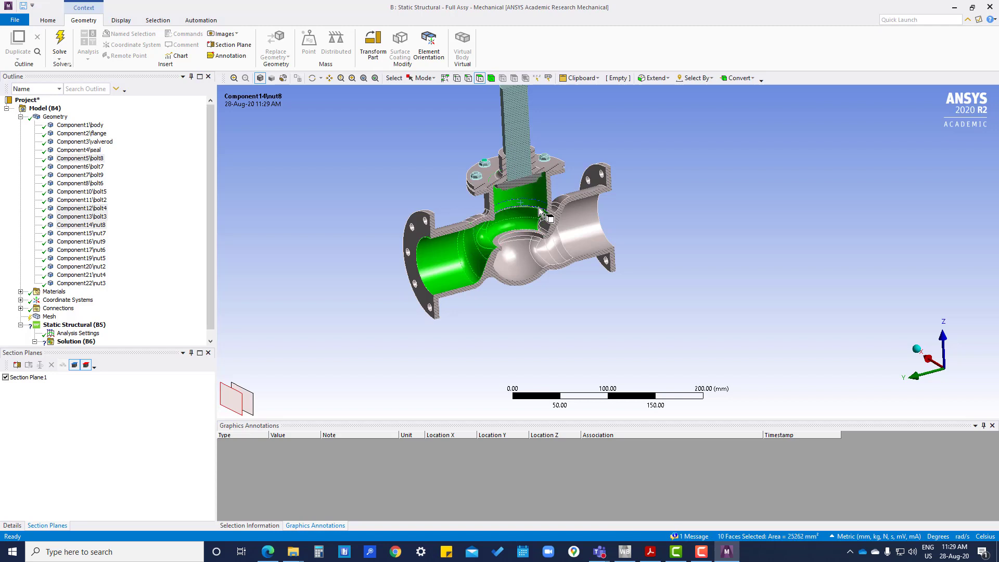
left_click(578, 223, "ctrl")
left_click(556, 241, "ctrl")
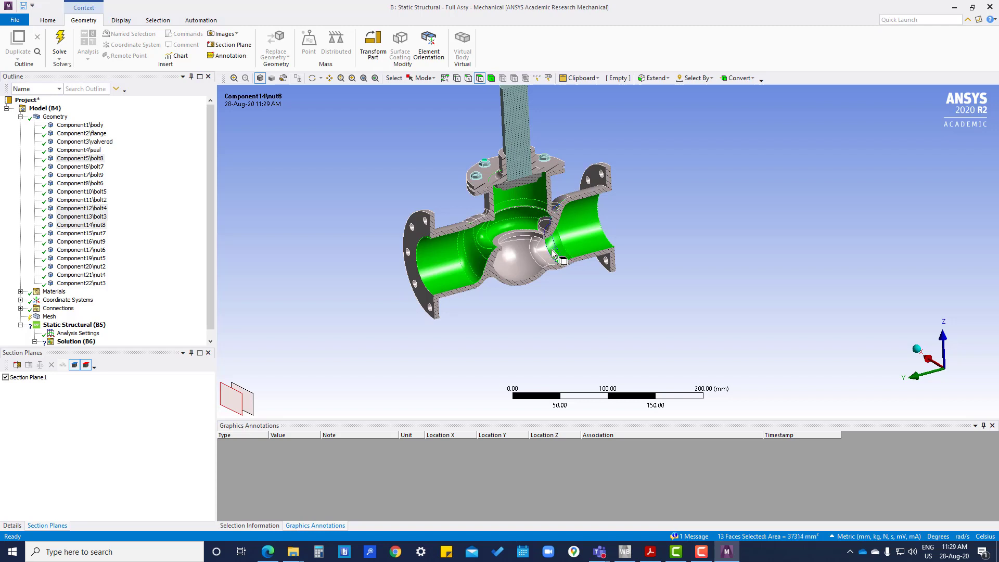
left_click(520, 257, "ctrl")
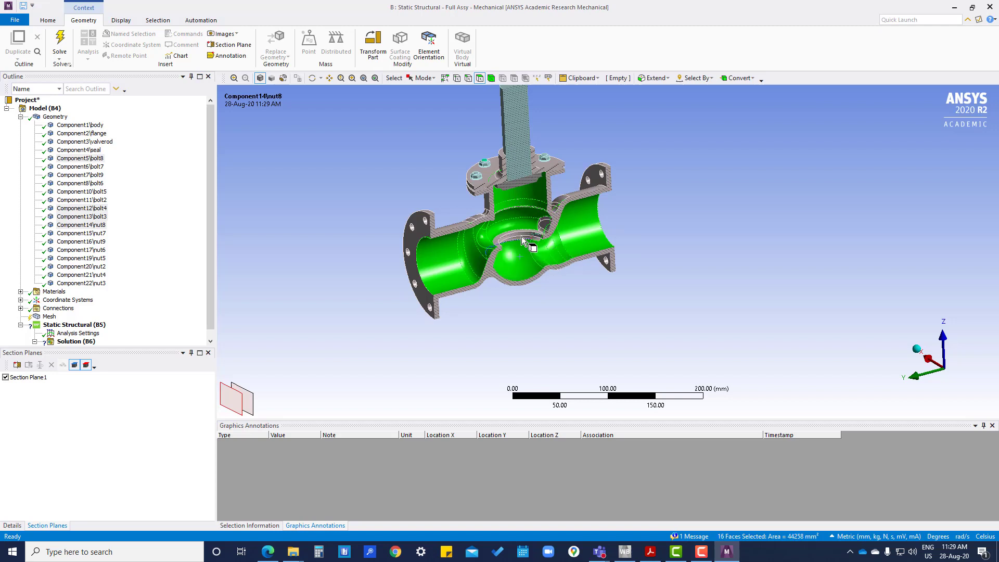
left_click(502, 238, "ctrl")
left_click(499, 236, "ctrl")
left_click(521, 230, "ctrl")
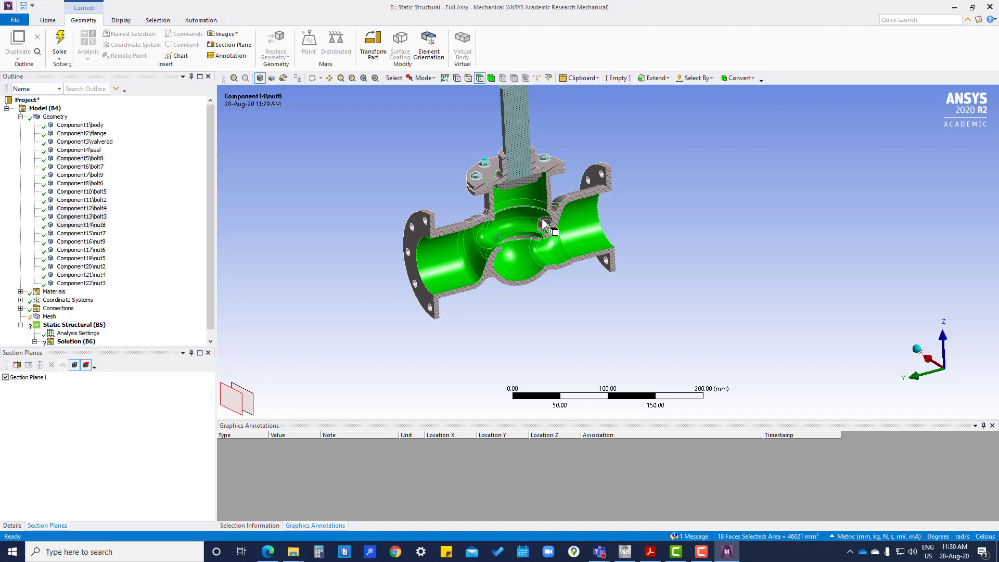
left_click(542, 231, "ctrl")
left_click(560, 199, "ctrl")
left_click(598, 335)
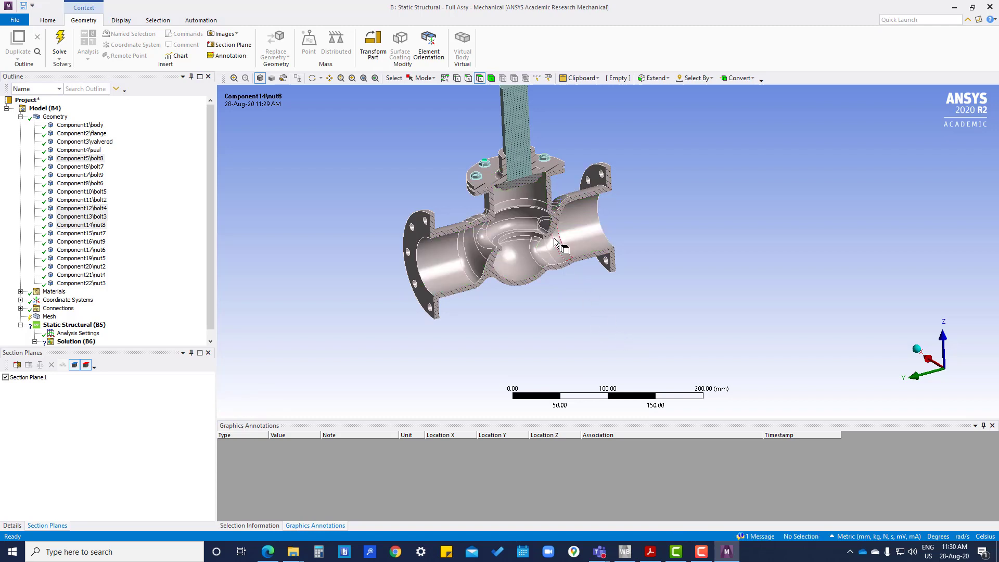